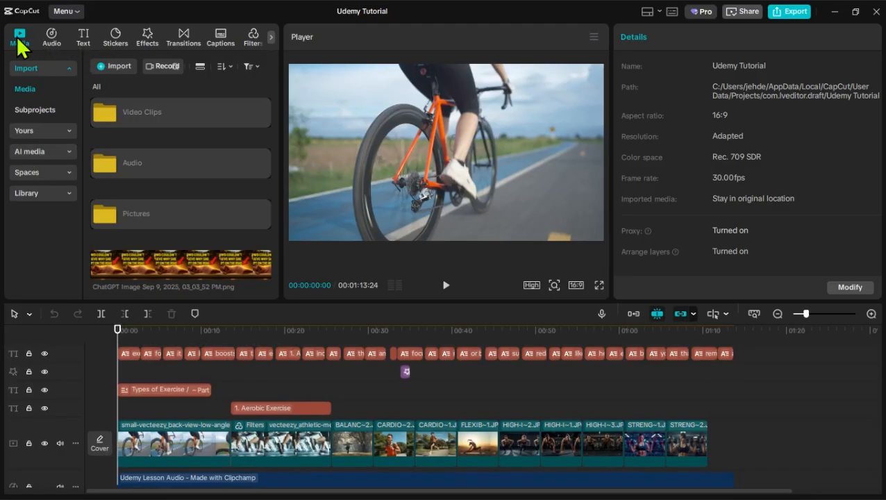
Search the music library for "cool"
{"action": "left_click", "coordinate": [54, 44]}
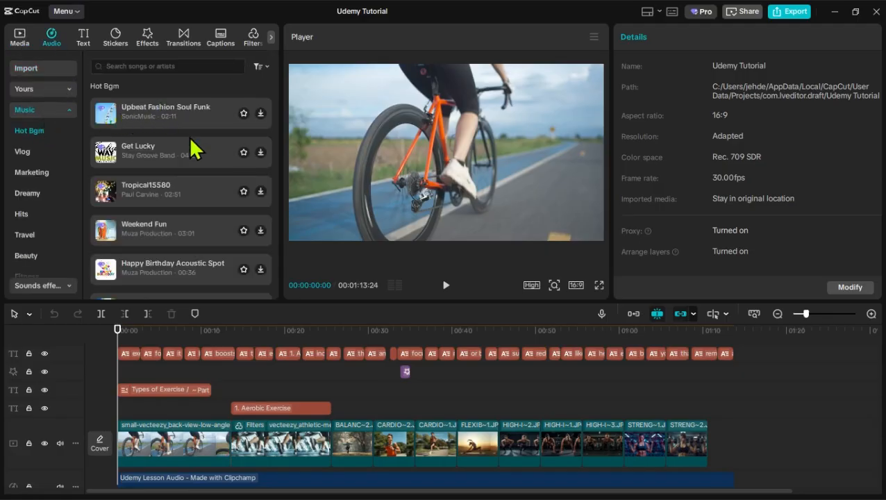
{"action": "scroll", "coordinate": [197, 165], "scroll_direction": "down", "scroll_amount": 1}
{"action": "scroll", "coordinate": [198, 192], "scroll_direction": "up", "scroll_amount": 1}
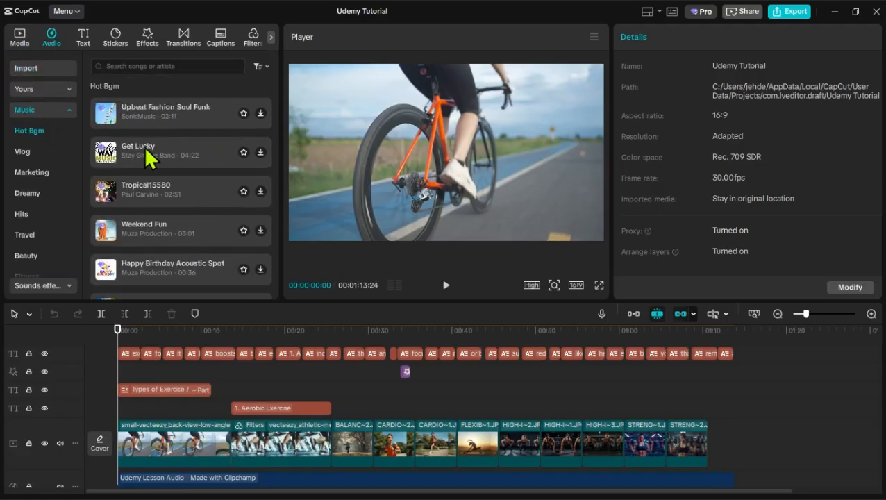
{"action": "left_click", "coordinate": [174, 66]}
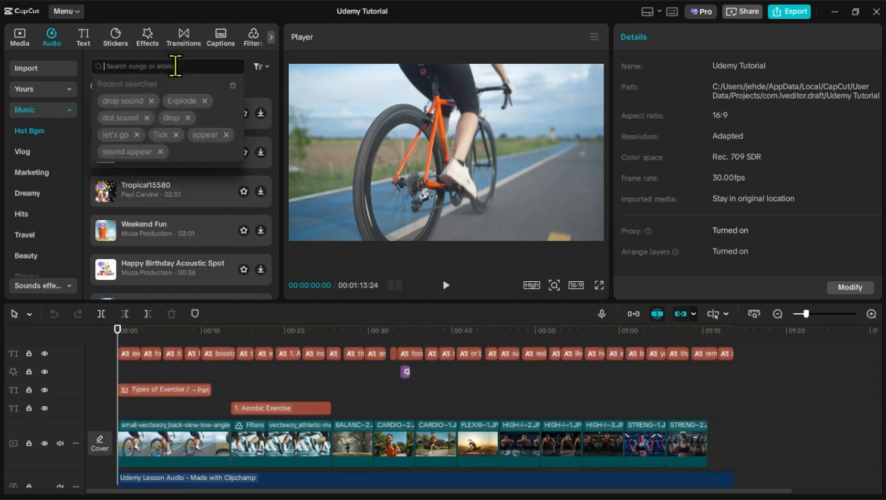
{"action": "type", "text": "cool"}
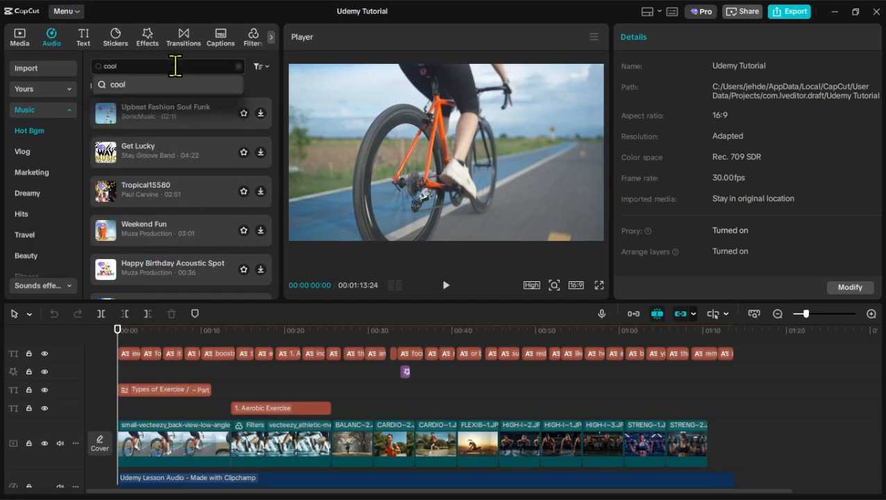
{"action": "key", "text": "Return"}
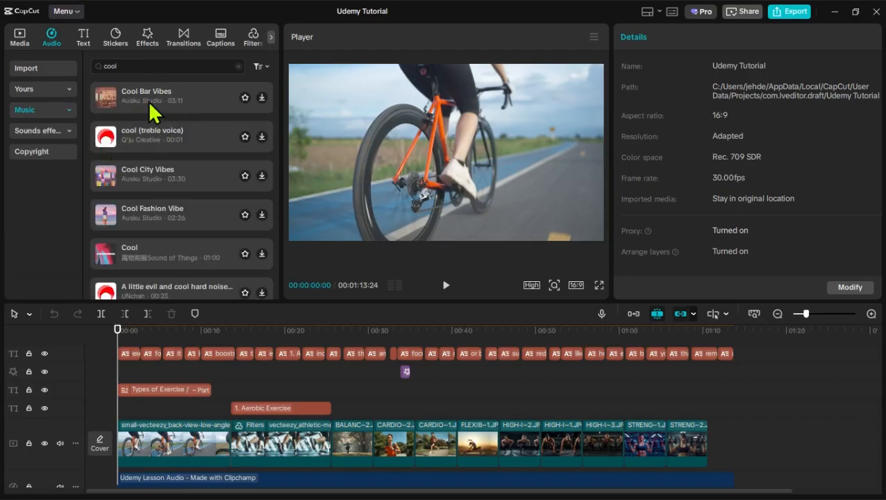
Download the Cool Bar Vibes track, and preview Cool City Vibes briefly before pausing it
{"action": "left_click", "coordinate": [262, 98]}
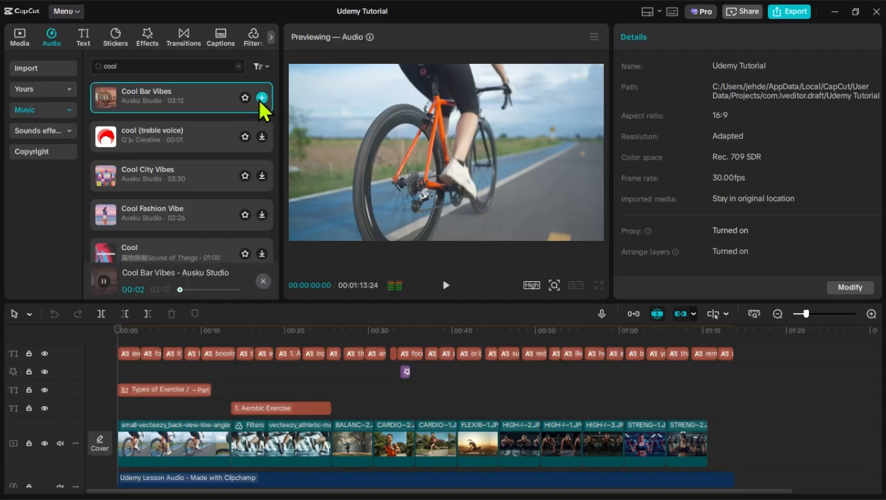
{"action": "left_click", "coordinate": [160, 177]}
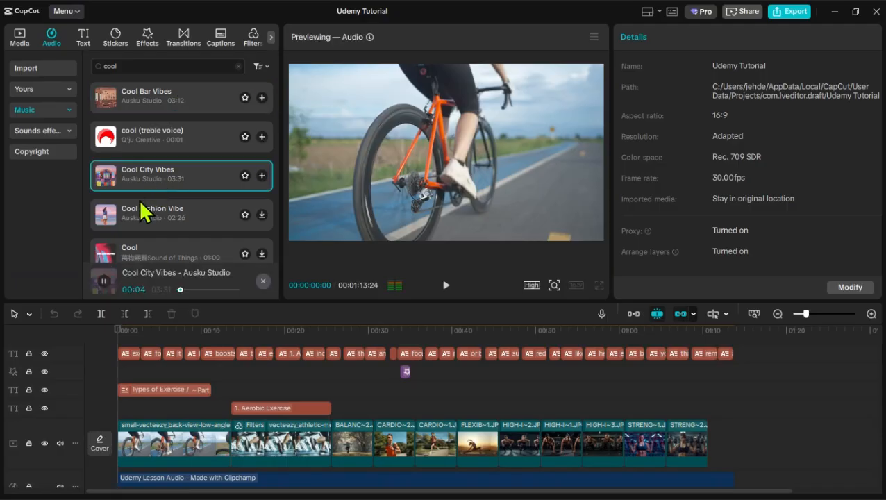
{"action": "left_click", "coordinate": [104, 281]}
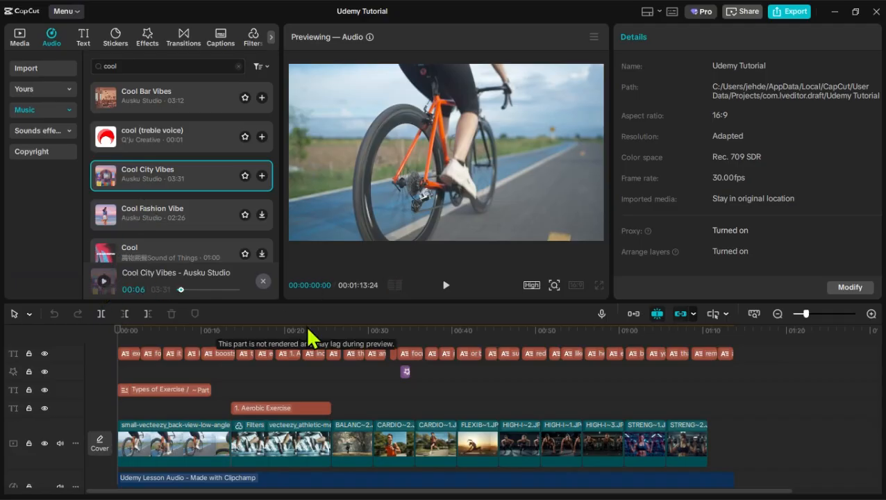
Add the Cool City Vibes track beneath the lesson audio, starting at the beginning of the timeline
{"action": "scroll", "coordinate": [269, 413], "scroll_direction": "down", "scroll_amount": 1}
{"action": "scroll", "coordinate": [273, 408], "scroll_direction": "down", "scroll_amount": 1}
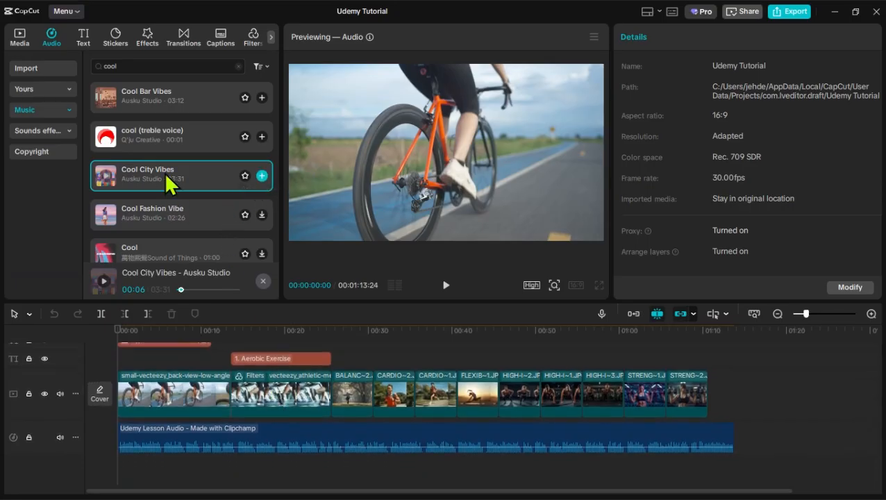
{"action": "left_click_drag", "start_coordinate": [166, 174], "coordinate": [123, 481]}
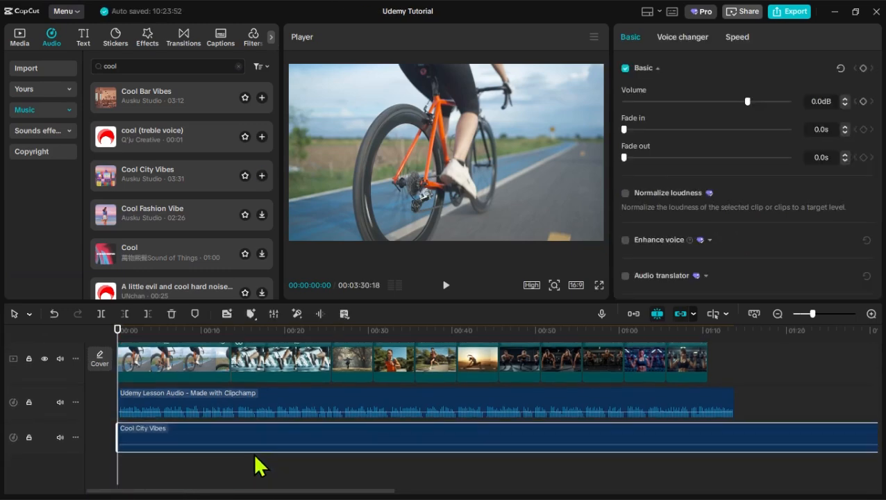
{"action": "left_click", "coordinate": [20, 38]}
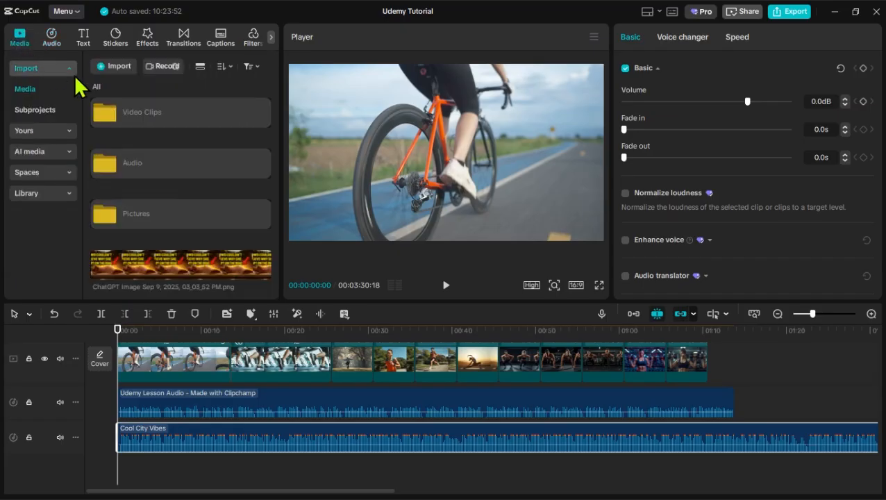
{"action": "left_click", "coordinate": [113, 63]}
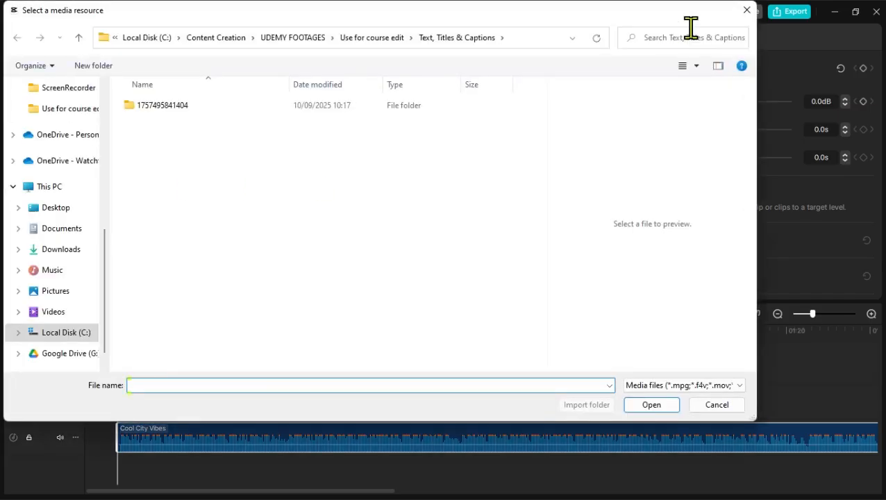
{"action": "left_click", "coordinate": [734, 14]}
{"action": "scroll", "coordinate": [179, 139], "scroll_direction": "down", "scroll_amount": 2}
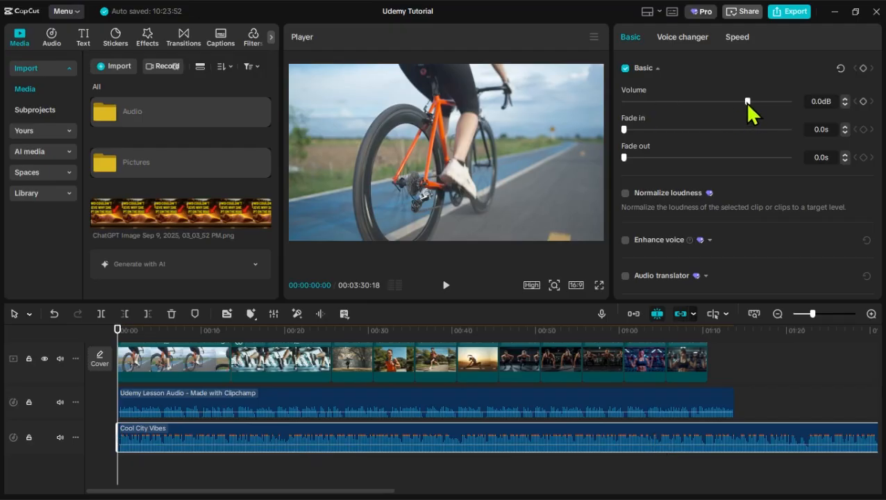
Lower the Cool City Vibes volume to -19.1 dB and play the opening to check it against the narration
{"action": "left_click_drag", "start_coordinate": [747, 104], "coordinate": [708, 124]}
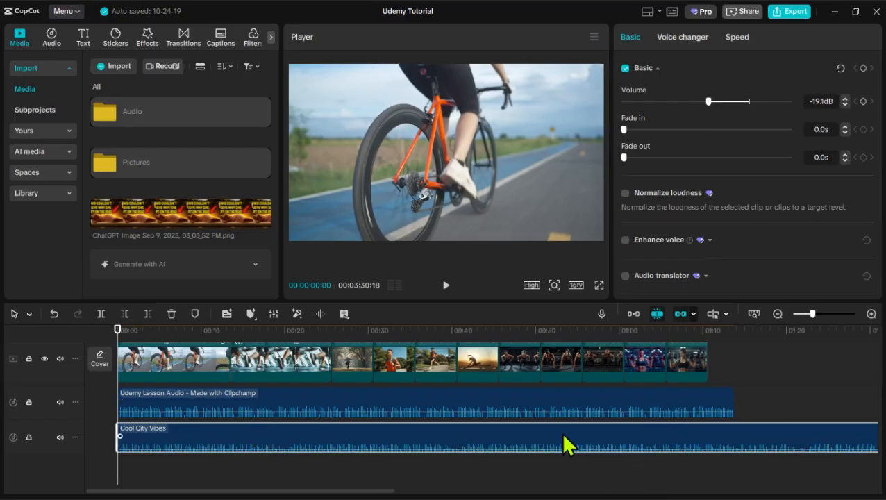
{"action": "left_click", "coordinate": [445, 285]}
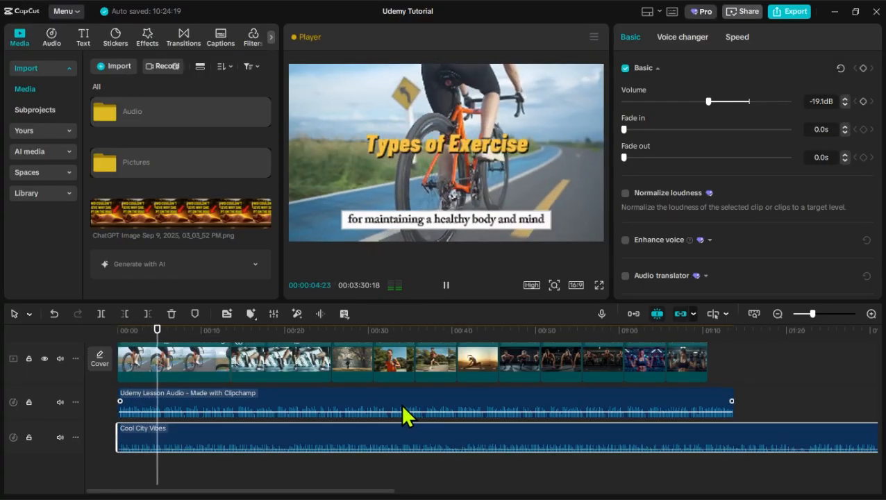
{"action": "key", "text": "space"}
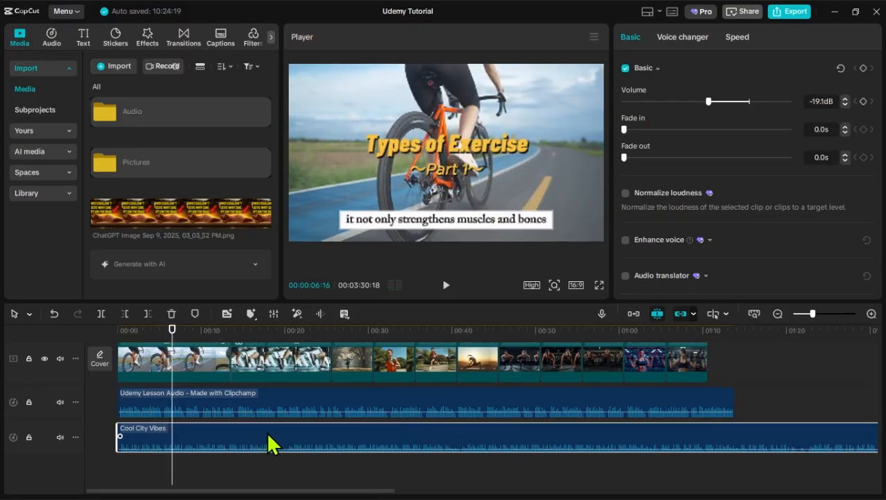
Delete the Cool City Vibes clip from the timeline
{"action": "key", "text": "Delete"}
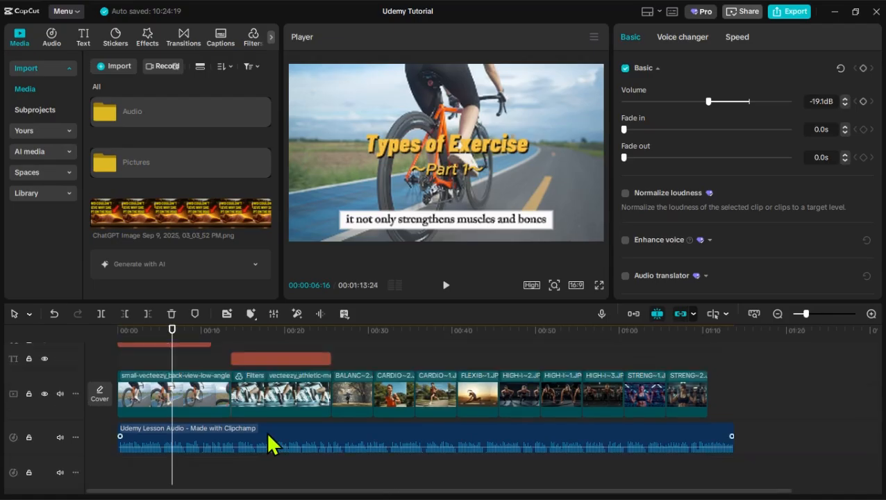
{"action": "scroll", "coordinate": [121, 133], "scroll_direction": "up", "scroll_amount": 1}
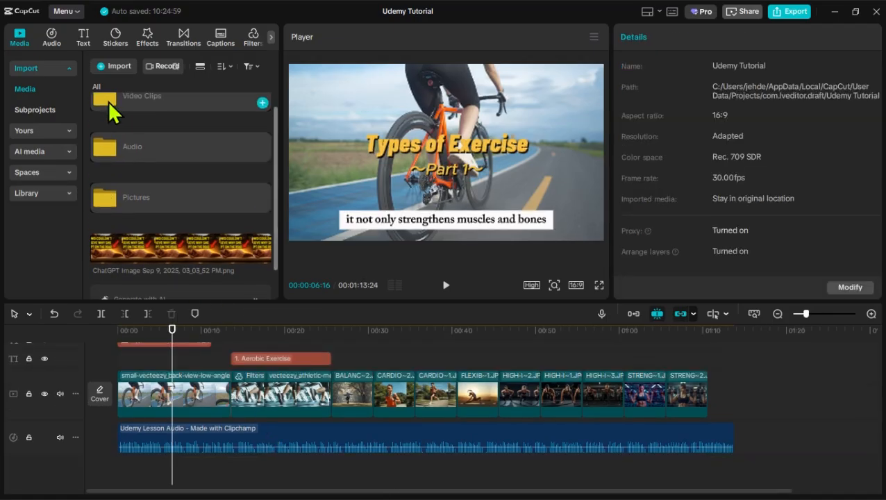
Place the Cool Bar Vibes track beneath the lesson audio at the start of the timeline
{"action": "left_click", "coordinate": [47, 39]}
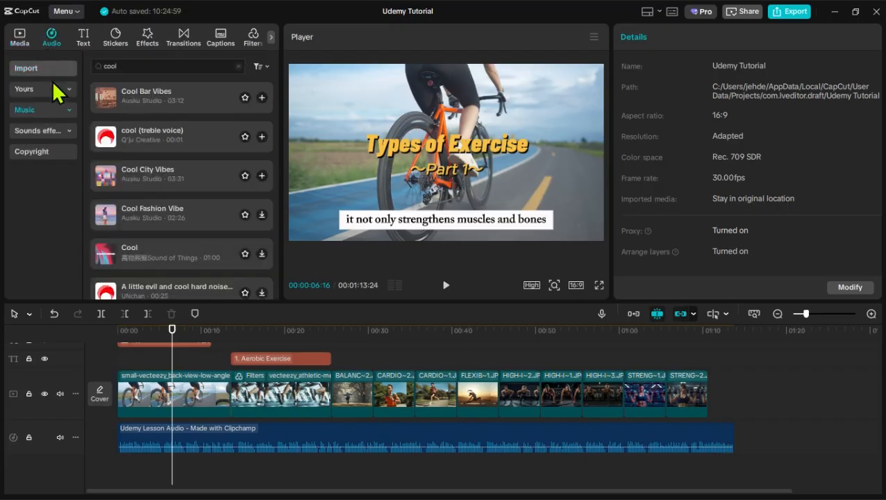
{"action": "left_click_drag", "start_coordinate": [170, 105], "coordinate": [122, 479]}
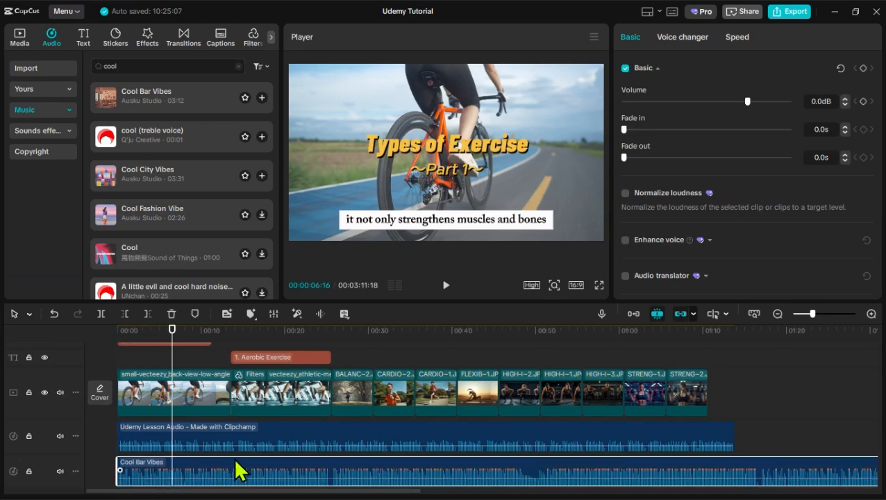
{"action": "scroll", "coordinate": [243, 459], "scroll_direction": "down", "scroll_amount": 1}
{"action": "left_click_drag", "start_coordinate": [271, 450], "coordinate": [275, 449]}
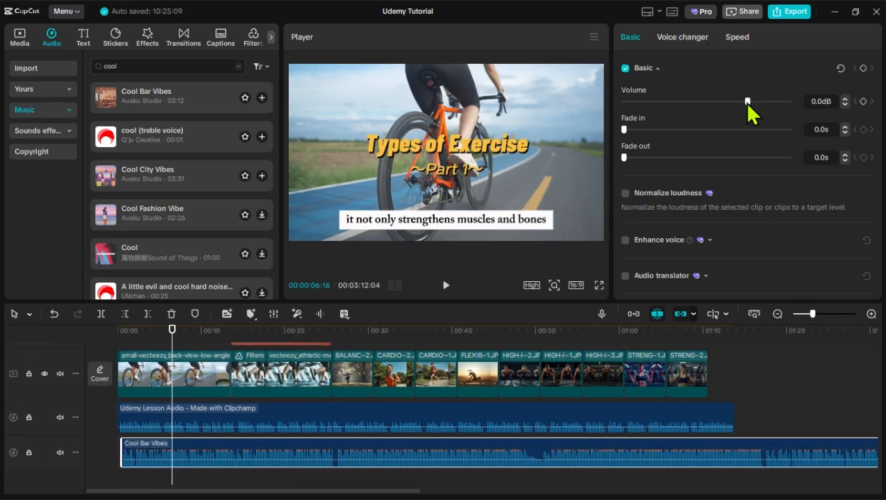
Lower the Cool Bar Vibes volume to -18.1 dB and play a few seconds to judge the mix
{"action": "left_click_drag", "start_coordinate": [748, 102], "coordinate": [712, 138]}
{"action": "scroll", "coordinate": [695, 427], "scroll_direction": "right", "scroll_amount": 3}
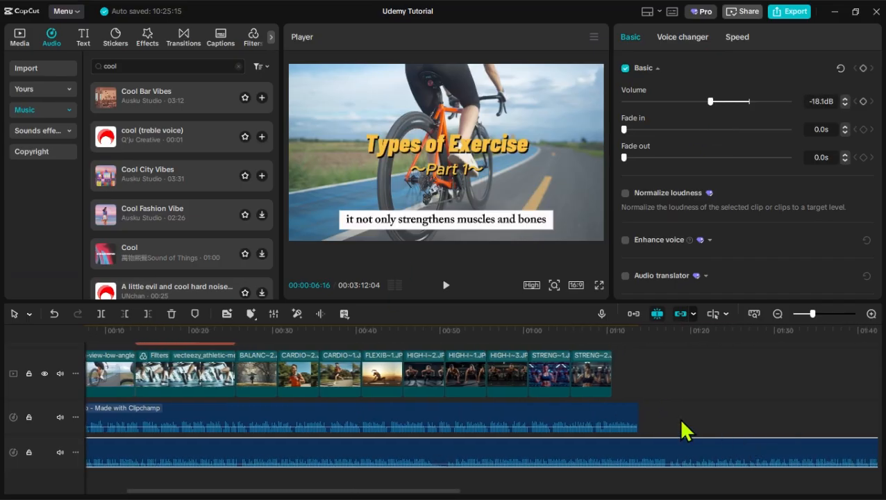
{"action": "scroll", "coordinate": [680, 421], "scroll_direction": "left", "scroll_amount": 2}
{"action": "key", "text": "space"}
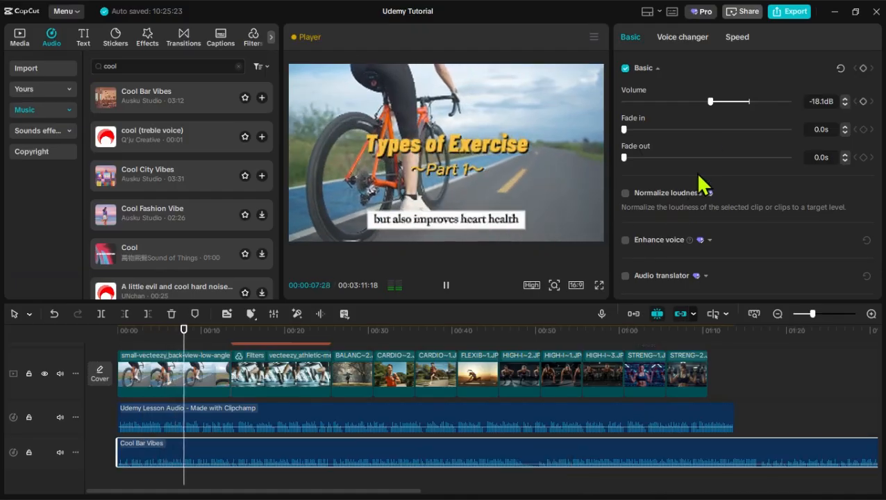
{"action": "left_click", "coordinate": [445, 285]}
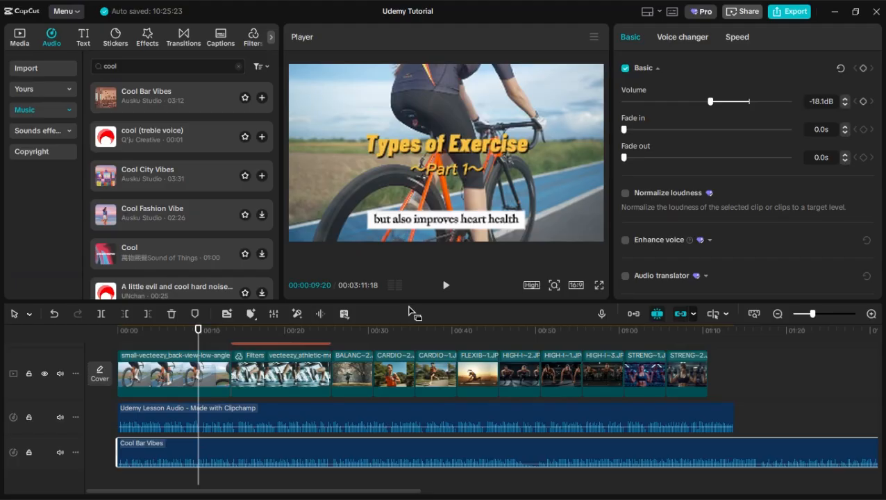
Raise the Cool Bar Vibes volume to -13.4 dB while listening to it with the narration
{"action": "left_click", "coordinate": [446, 285]}
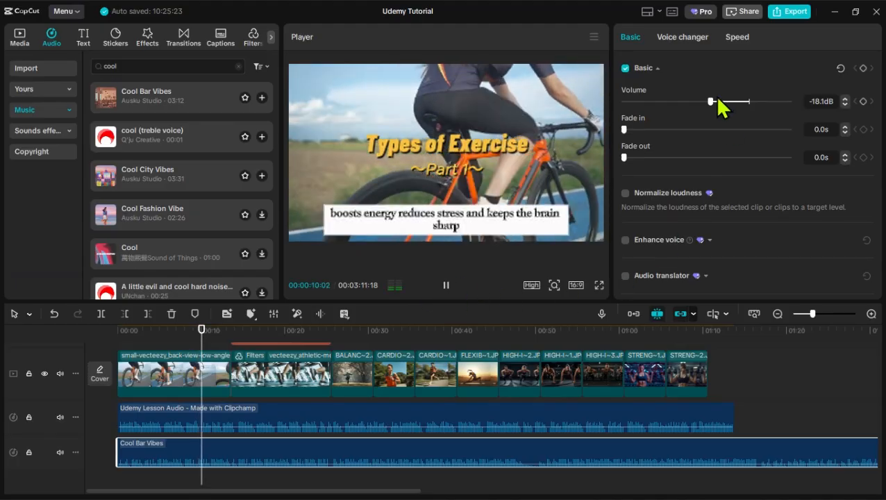
{"action": "mouse_move", "coordinate": [711, 102]}
{"action": "left_mouse_down"}
{"action": "mouse_move", "coordinate": [730, 112]}
{"action": "mouse_move", "coordinate": [719, 114]}
{"action": "left_mouse_up"}
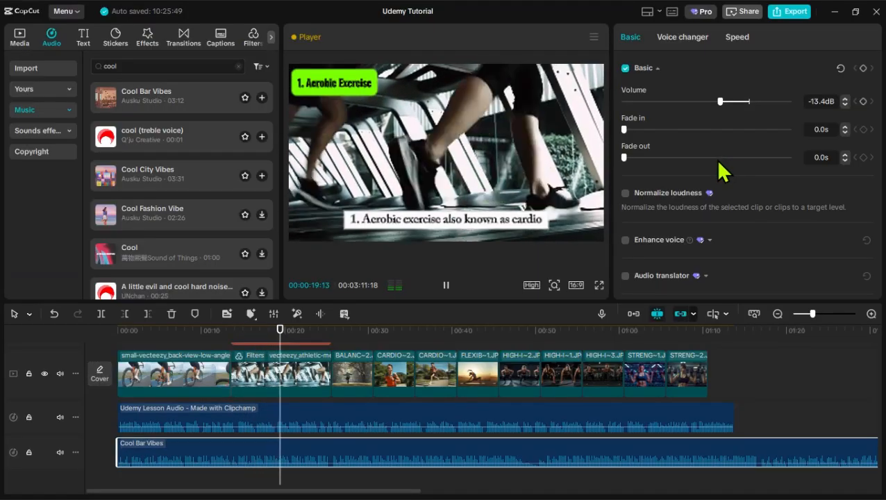
{"action": "key", "text": "space"}
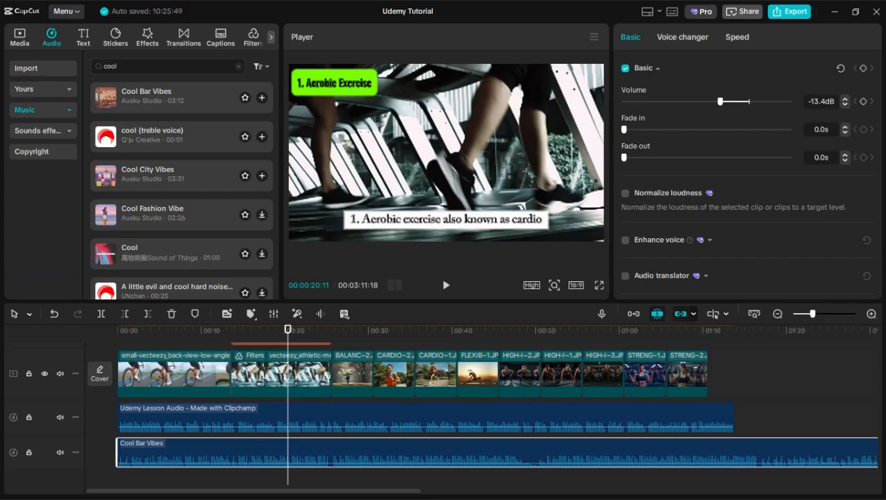
Play the section around the cut to the treadmill clip and find where the narration introduces aerobic exercise
{"action": "left_click", "coordinate": [214, 369]}
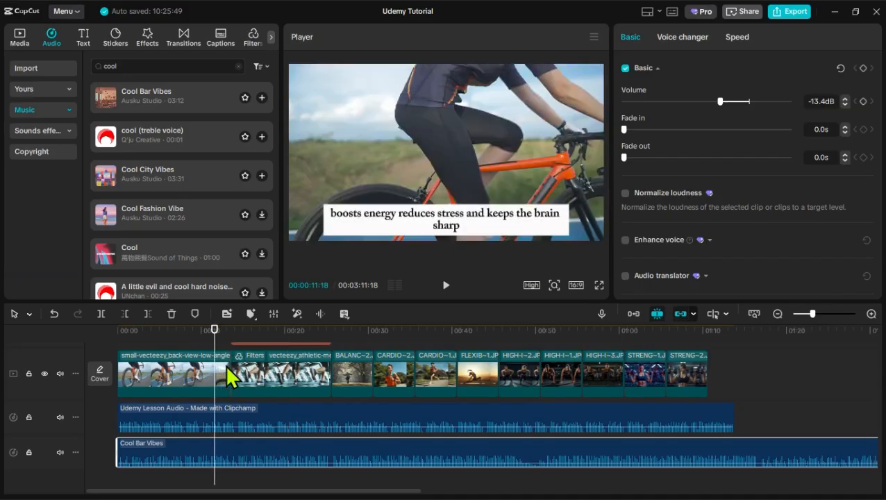
{"action": "left_click", "coordinate": [231, 362]}
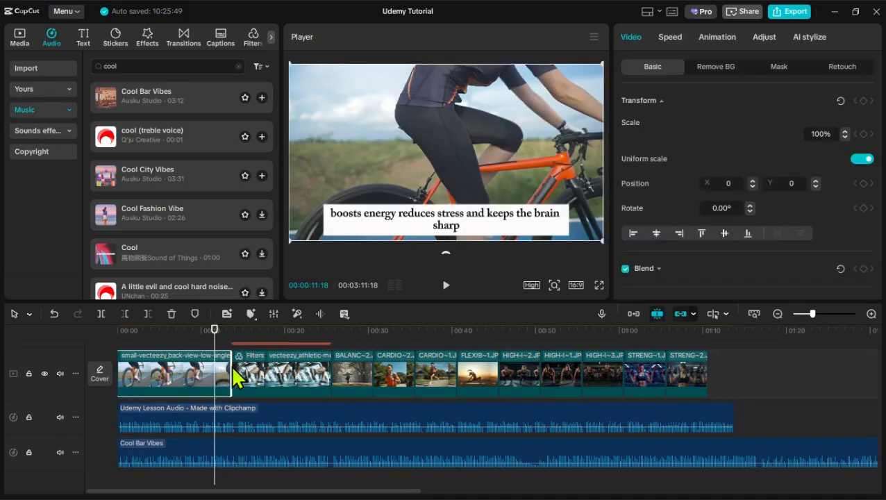
{"action": "left_click", "coordinate": [233, 352]}
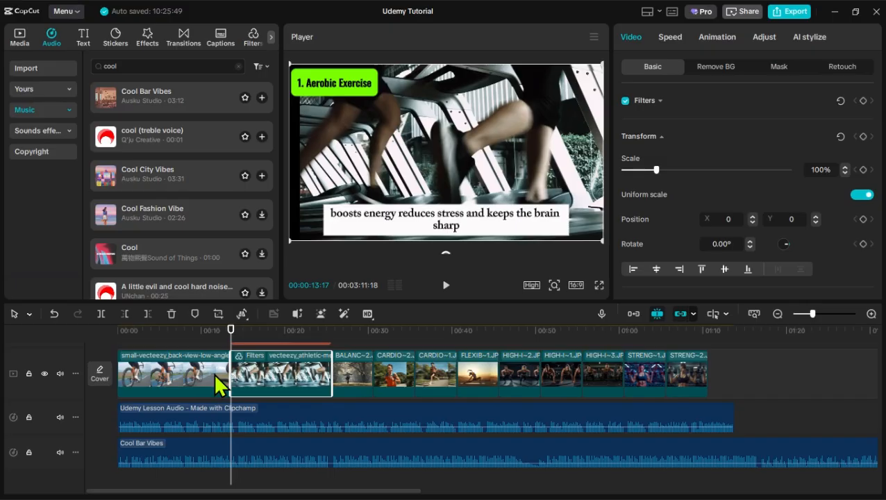
{"action": "left_click", "coordinate": [206, 336]}
{"action": "key", "text": "space"}
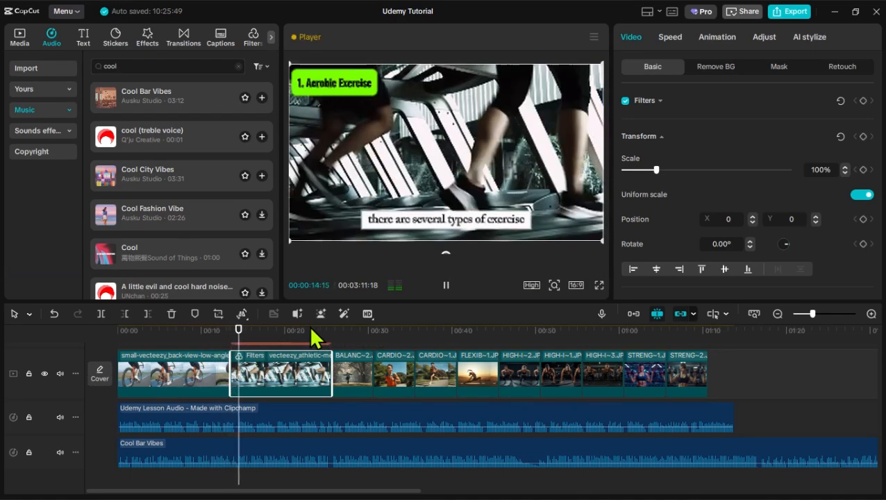
{"action": "key", "text": "space"}
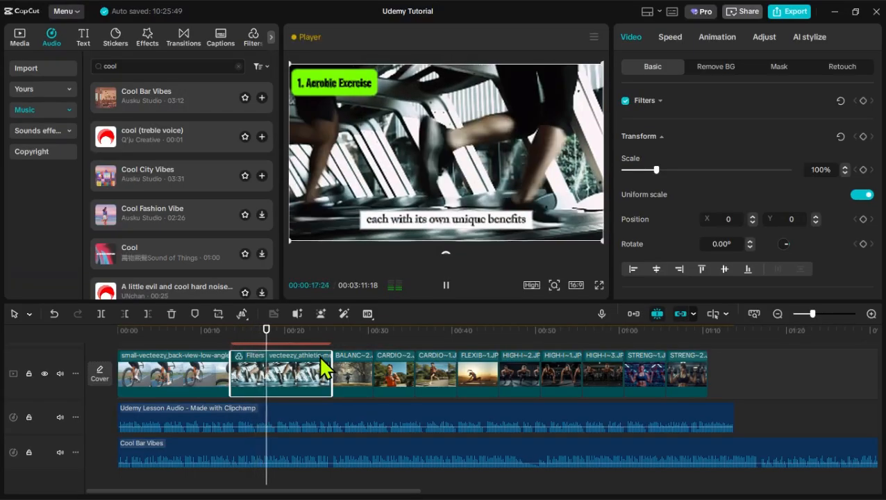
{"action": "left_click", "coordinate": [251, 333]}
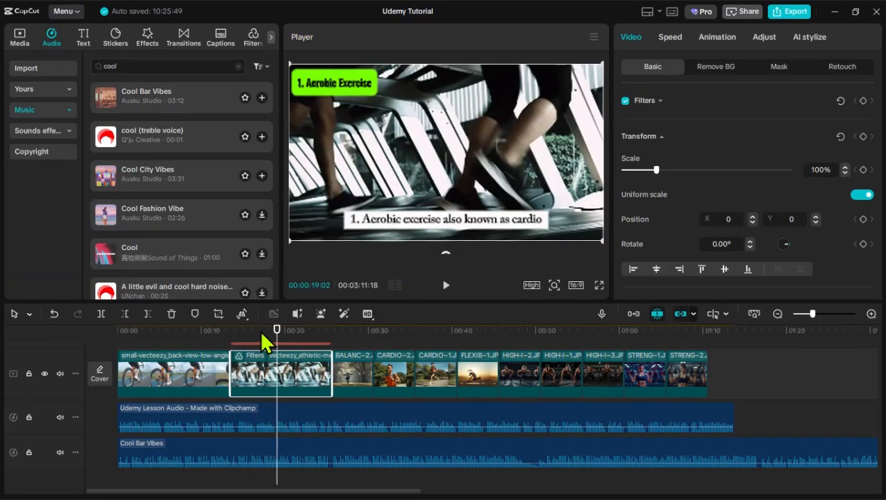
{"action": "key", "text": "space"}
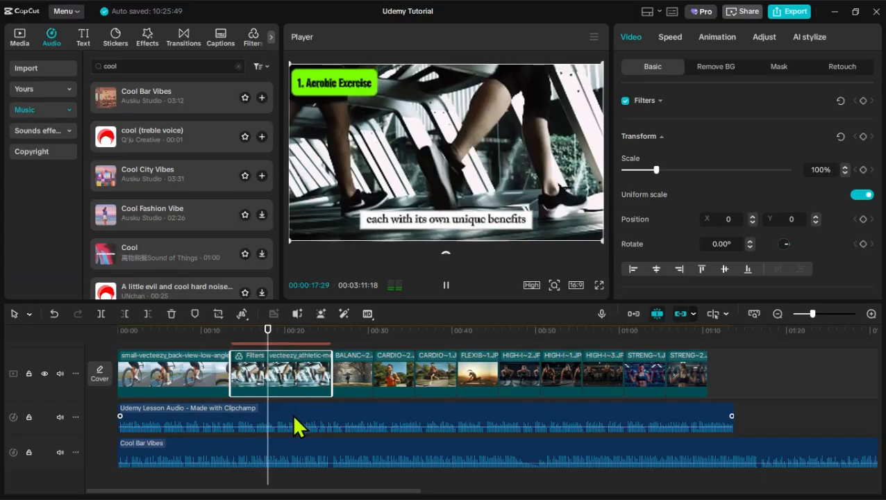
{"action": "left_click", "coordinate": [283, 423]}
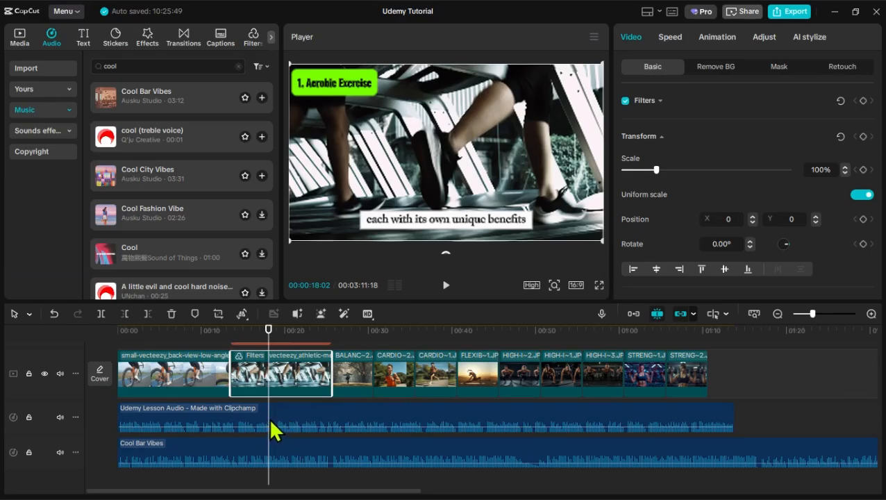
Add a timeline marker at 00:00:18:02, above the treadmill clip
{"action": "scroll", "coordinate": [305, 355], "scroll_direction": "up", "scroll_amount": 1}
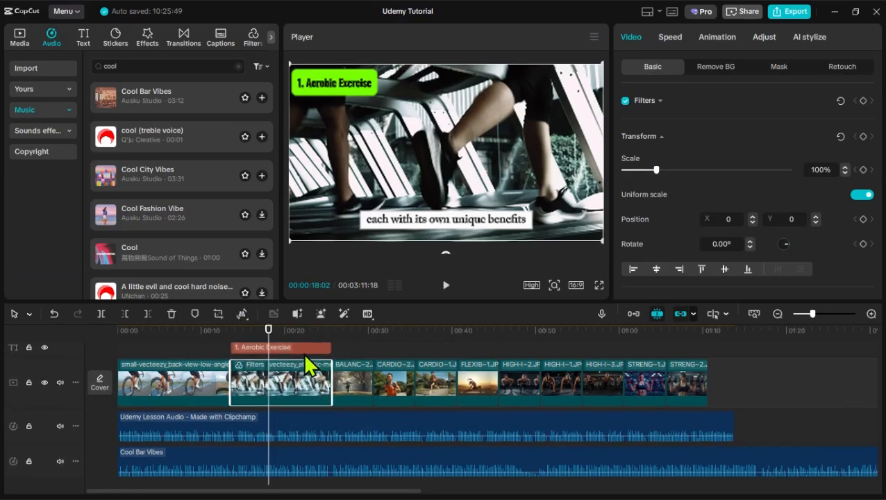
{"action": "scroll", "coordinate": [306, 366], "scroll_direction": "up", "scroll_amount": 2}
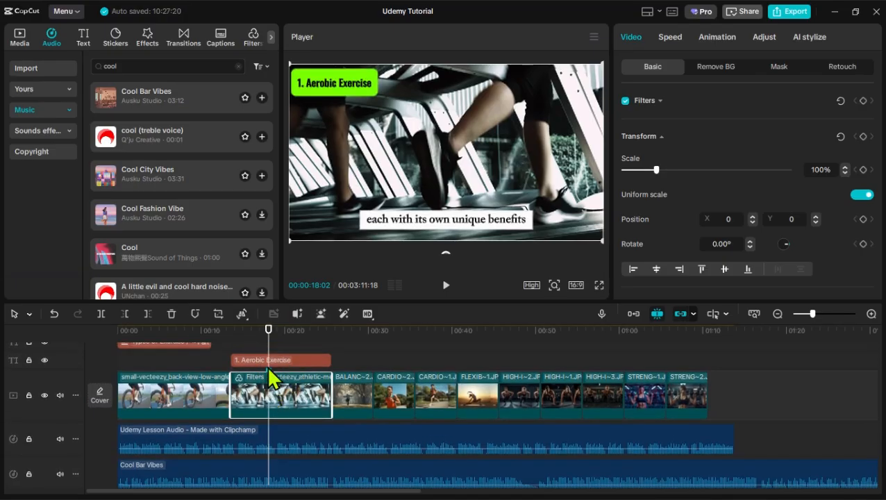
{"action": "left_click", "coordinate": [268, 341]}
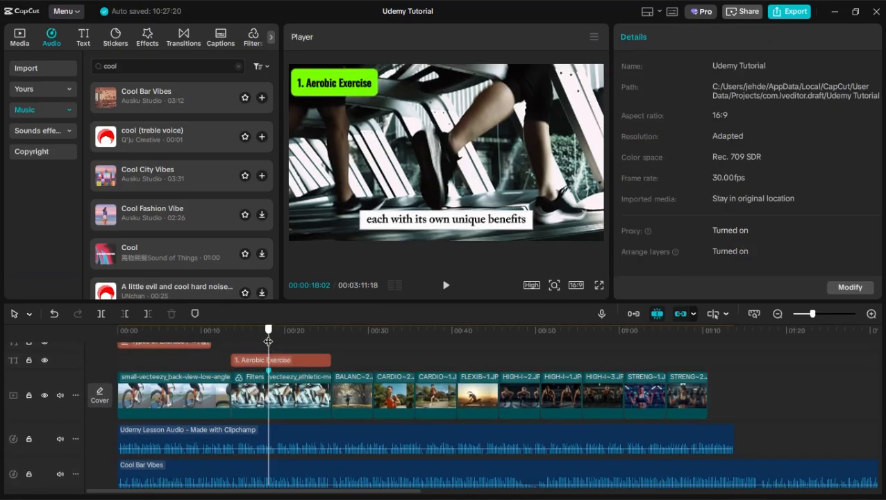
{"action": "left_click", "coordinate": [194, 315]}
Insert a copy of the opening cycling clip directly before the treadmill clip on the main track, with the main track magnet turned on
{"action": "left_click", "coordinate": [199, 395]}
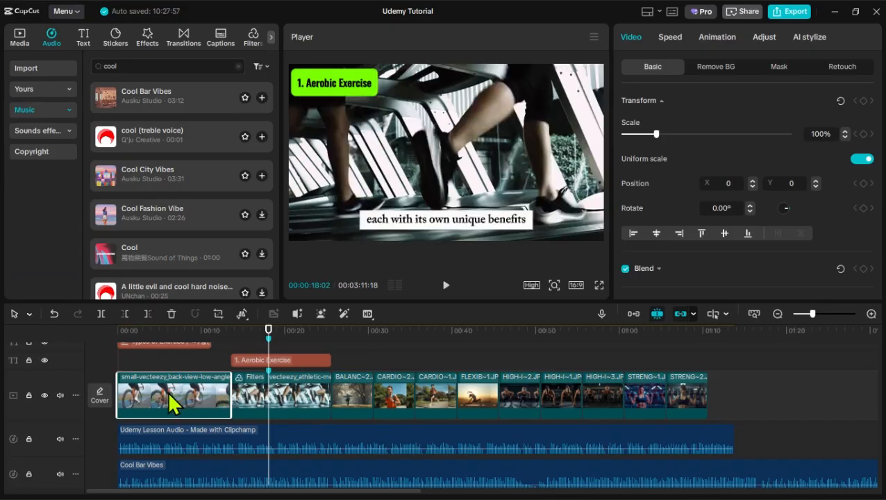
{"action": "left_click", "coordinate": [231, 334]}
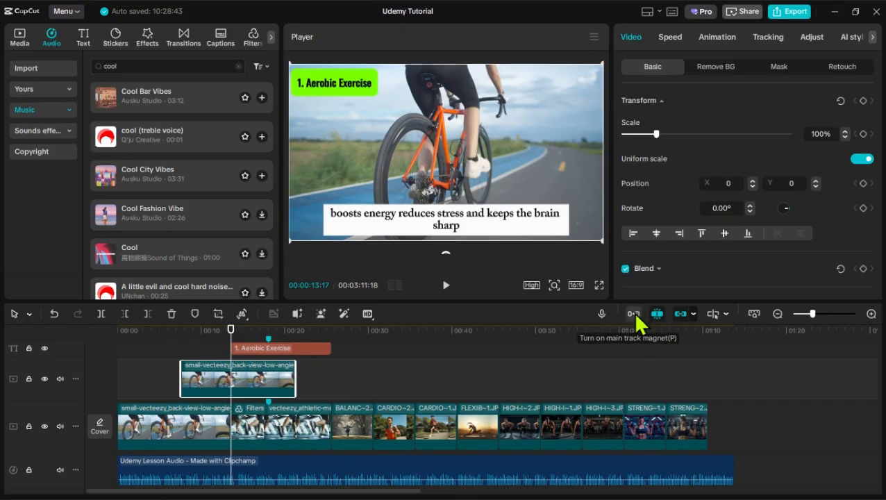
{"action": "left_click", "coordinate": [633, 312]}
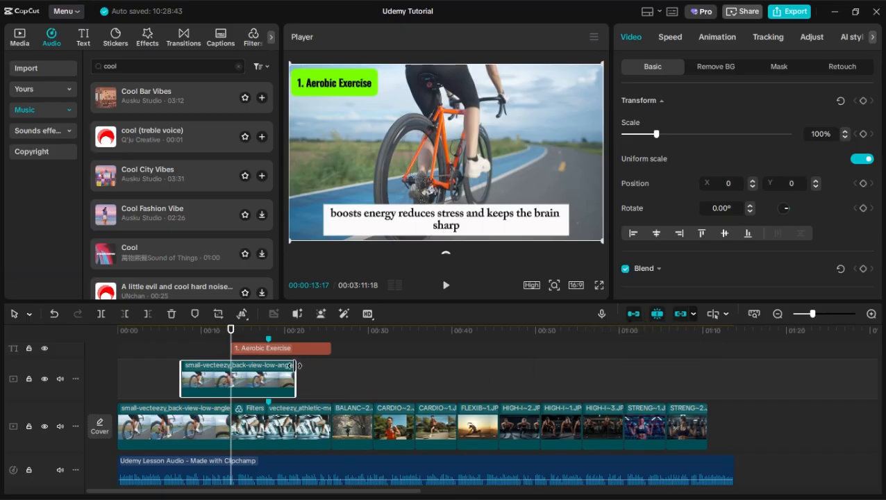
{"action": "left_click_drag", "start_coordinate": [230, 373], "coordinate": [281, 424]}
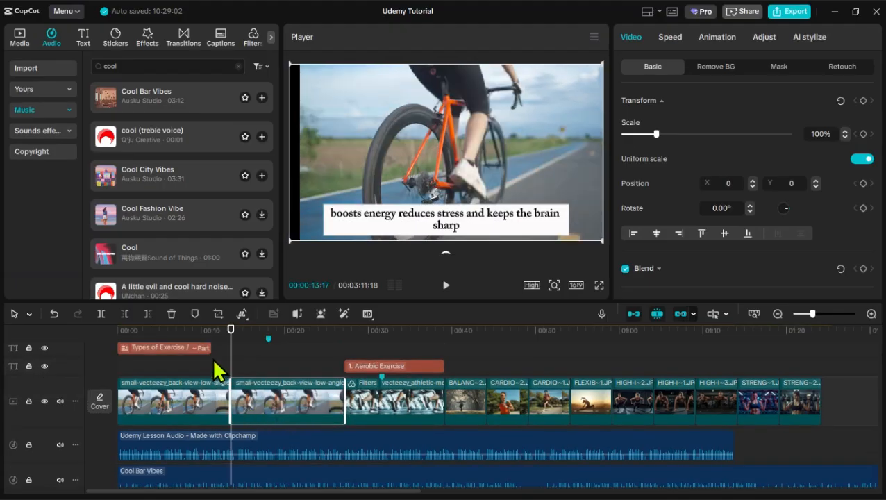
Trim the end of the copied cycling clip back to the marker at 00:00:18:02
{"action": "left_click", "coordinate": [268, 351]}
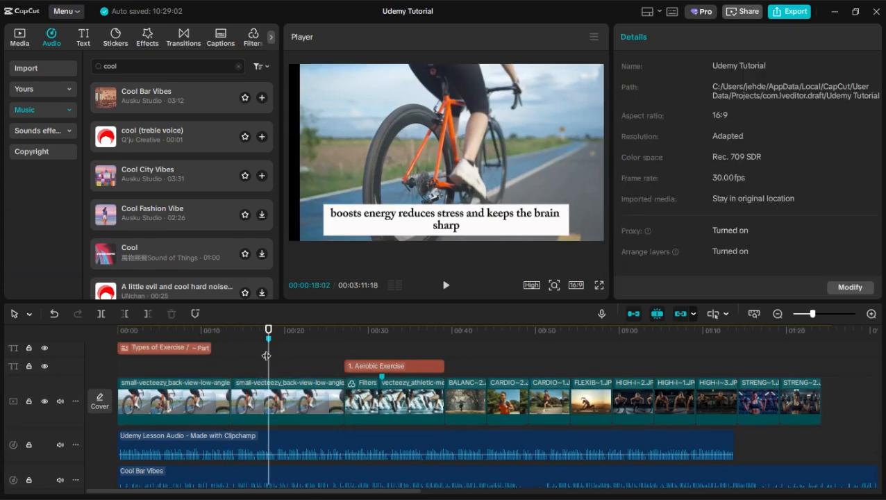
{"action": "left_click", "coordinate": [267, 408]}
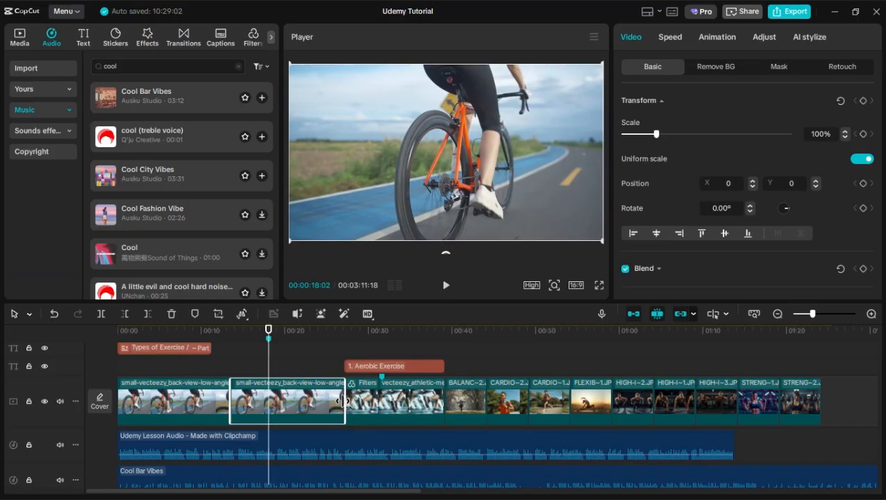
{"action": "left_click_drag", "start_coordinate": [342, 400], "coordinate": [268, 411]}
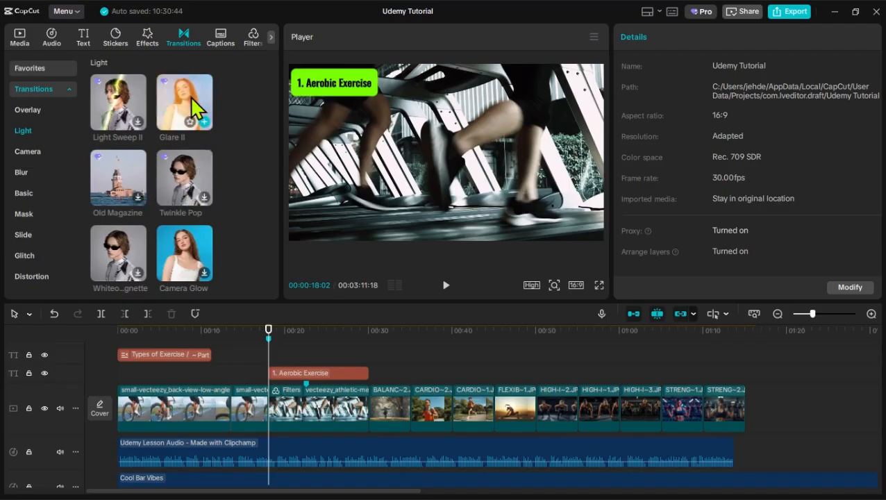
Add the Glare II light transition between the copied cycling clip and the treadmill clip, and play it back
{"action": "left_click_drag", "start_coordinate": [190, 95], "coordinate": [170, 151]}
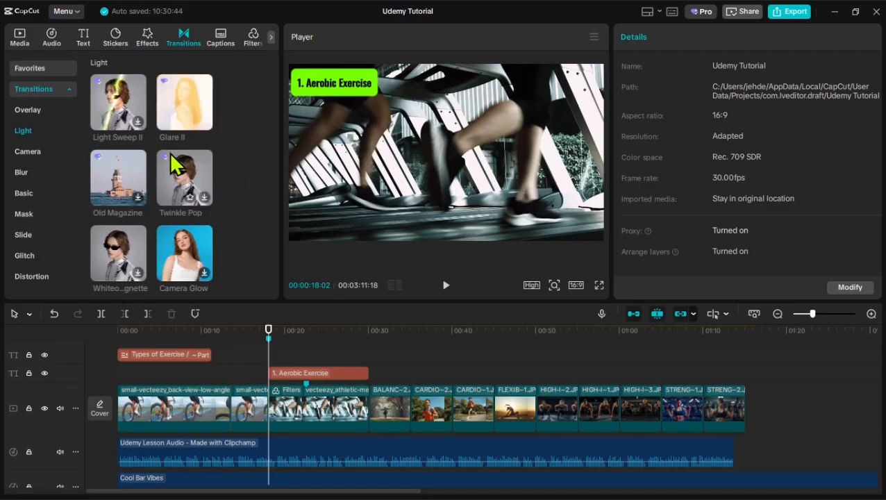
{"action": "left_click_drag", "start_coordinate": [179, 92], "coordinate": [223, 372]}
{"action": "mouse_move", "coordinate": [267, 420]}
{"action": "left_mouse_down"}
{"action": "mouse_move", "coordinate": [278, 412]}
{"action": "mouse_move", "coordinate": [269, 413]}
{"action": "left_mouse_up"}
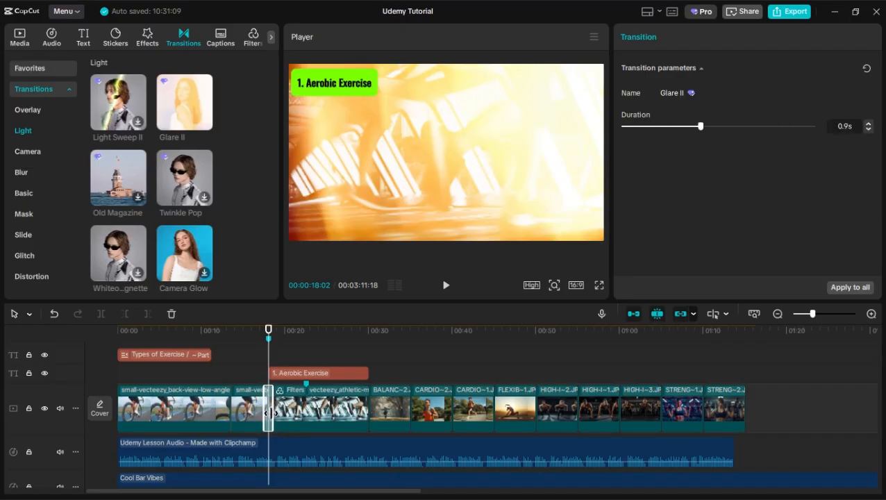
{"action": "left_click", "coordinate": [256, 352]}
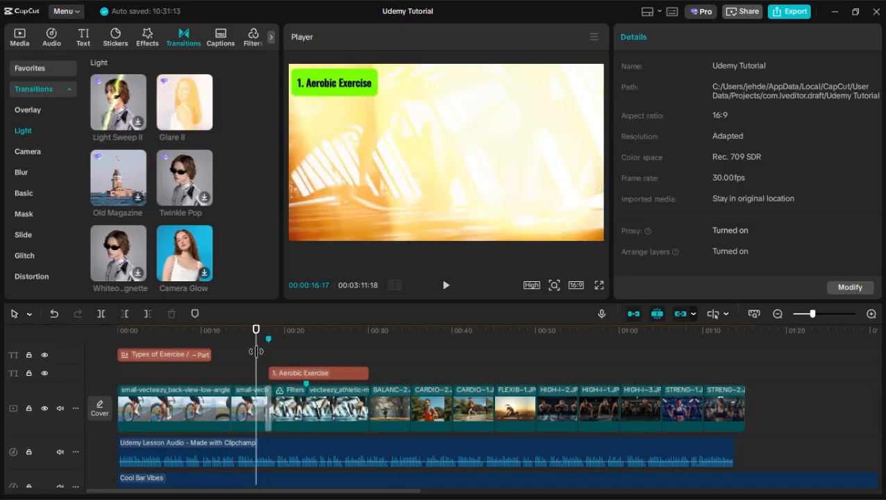
{"action": "key", "text": "space"}
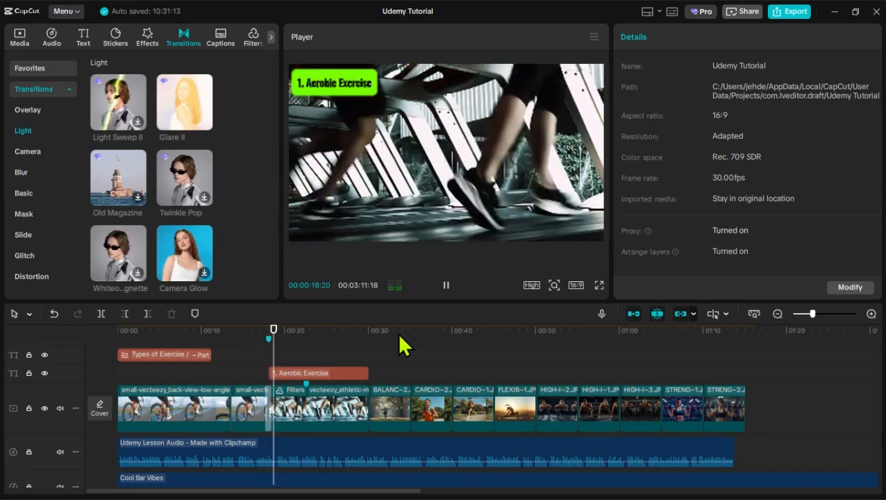
{"action": "key", "text": "space"}
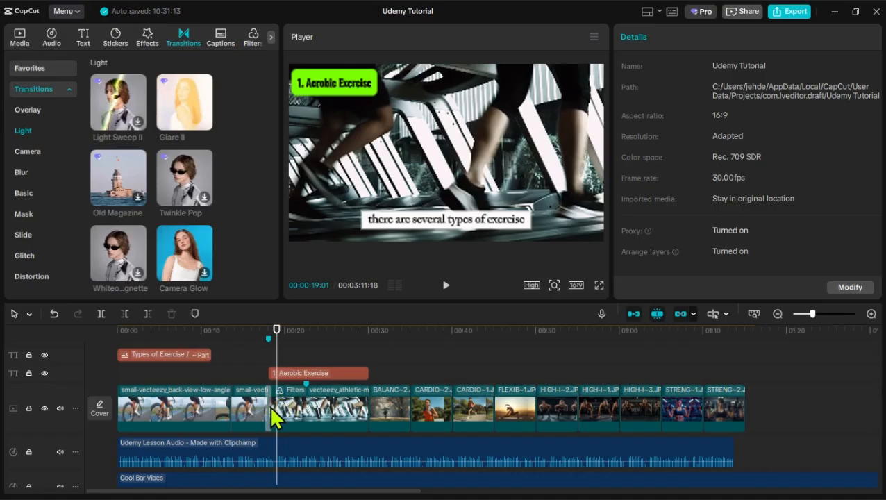
Return the playhead to the marker at 00:00:18:02 and search the sound effects library for Swoosh
{"action": "left_click", "coordinate": [268, 346]}
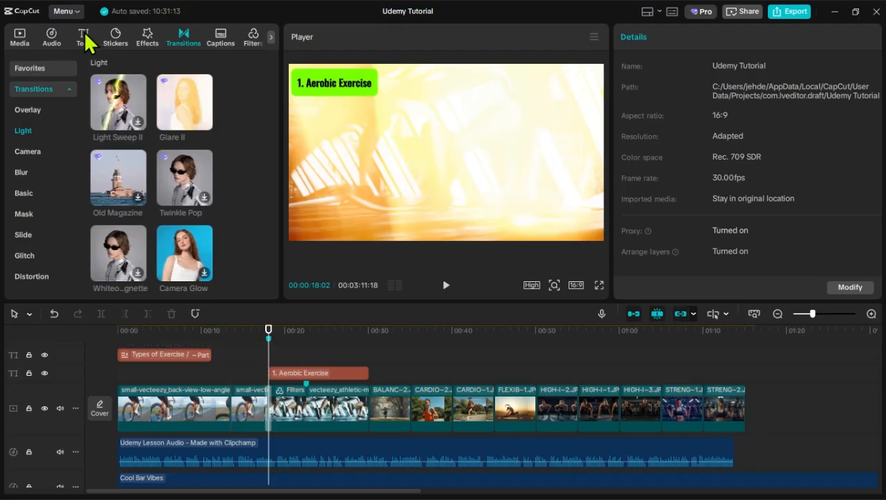
{"action": "left_click", "coordinate": [53, 42]}
{"action": "left_click", "coordinate": [149, 69]}
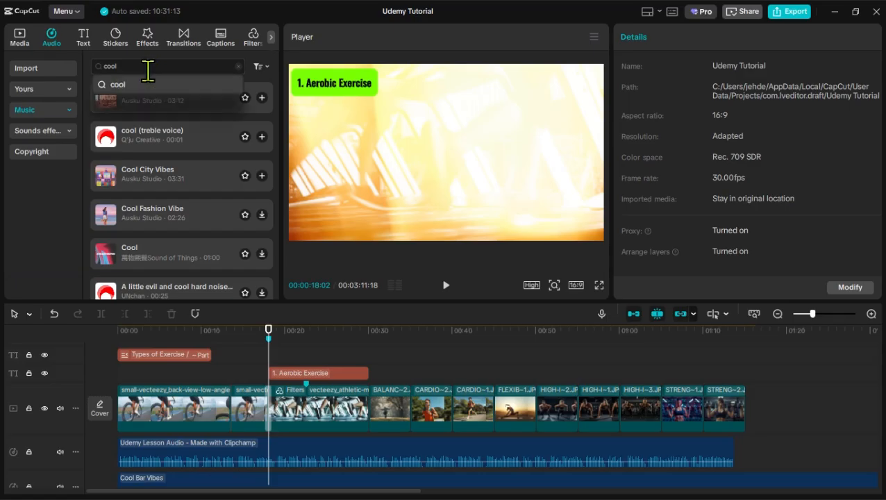
{"action": "left_click_drag", "start_coordinate": [149, 69], "coordinate": [61, 72]}
{"action": "left_click", "coordinate": [39, 132]}
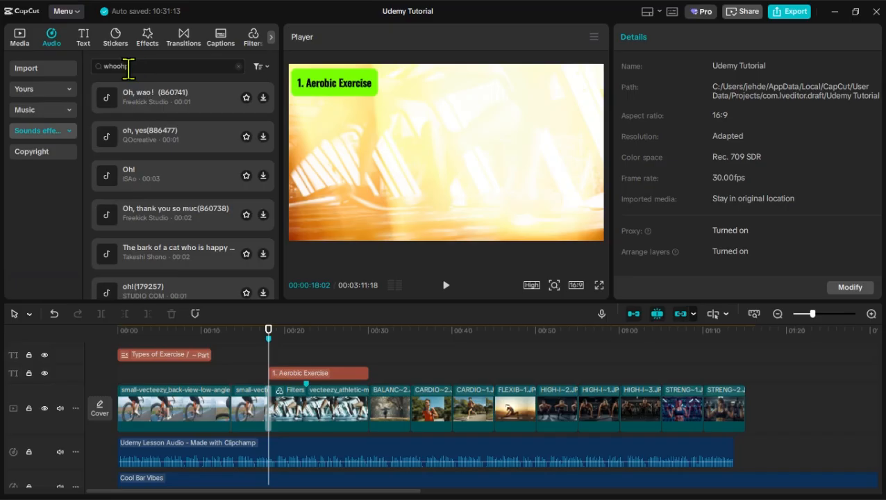
{"action": "left_click_drag", "start_coordinate": [129, 68], "coordinate": [81, 70]}
{"action": "key", "text": "Return"}
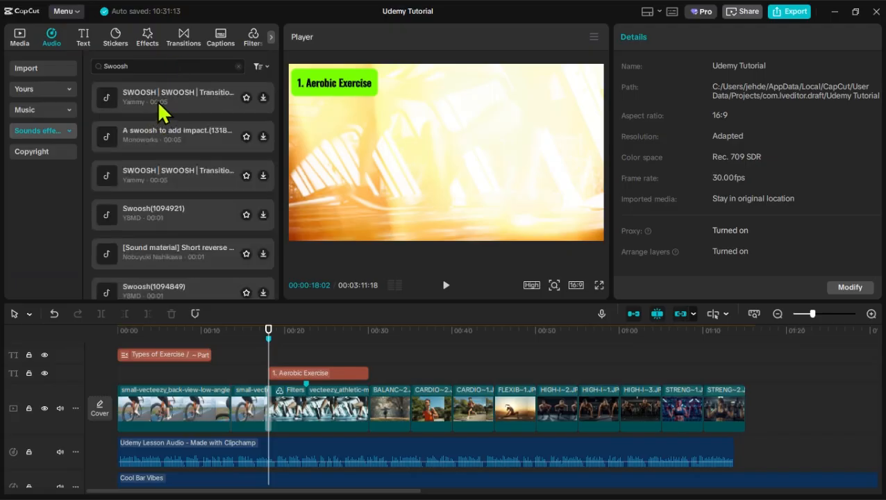
Preview three swoosh sounds and place SWOOSH | SWOOSH | Transition(1495965) on its own audio track beneath the Glare II transition
{"action": "left_click", "coordinate": [160, 111]}
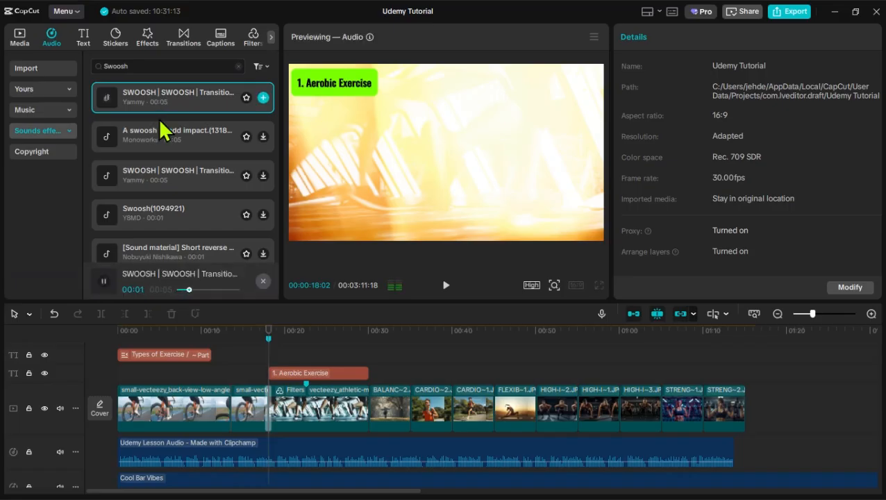
{"action": "left_click", "coordinate": [152, 222]}
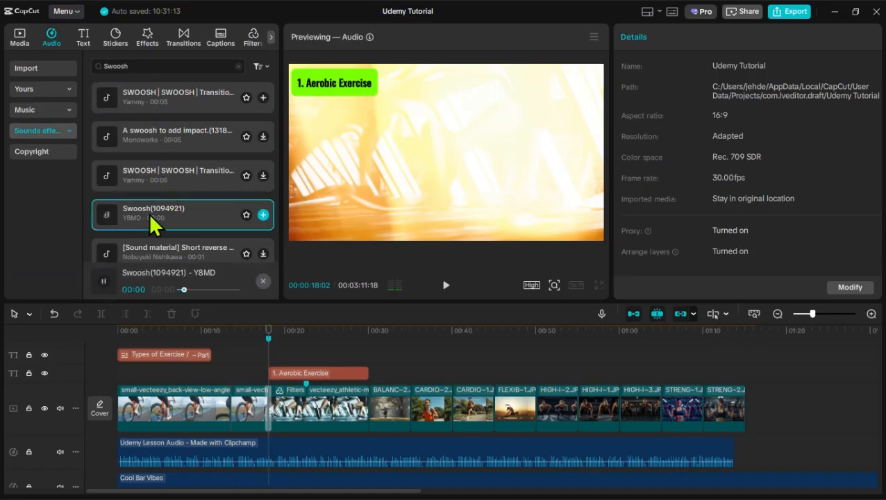
{"action": "left_click", "coordinate": [156, 180]}
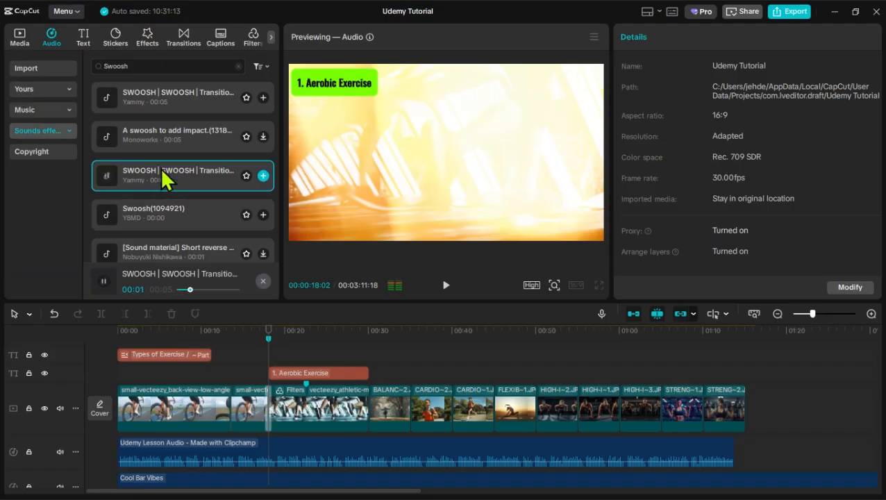
{"action": "left_click_drag", "start_coordinate": [172, 149], "coordinate": [254, 435]}
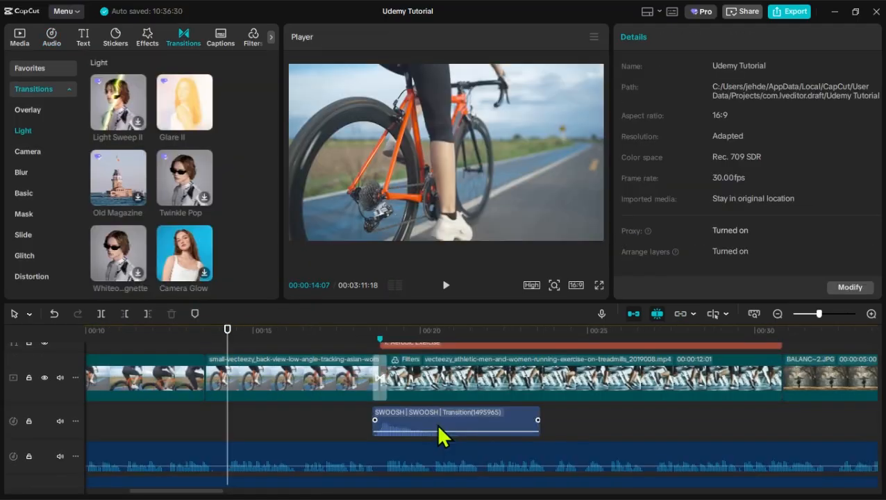
Shift the swoosh sound slightly earlier so that it starts together with the Glare II transition
{"action": "mouse_move", "coordinate": [427, 422]}
{"action": "left_mouse_down"}
{"action": "mouse_move", "coordinate": [442, 424]}
{"action": "mouse_move", "coordinate": [426, 422]}
{"action": "left_mouse_up"}
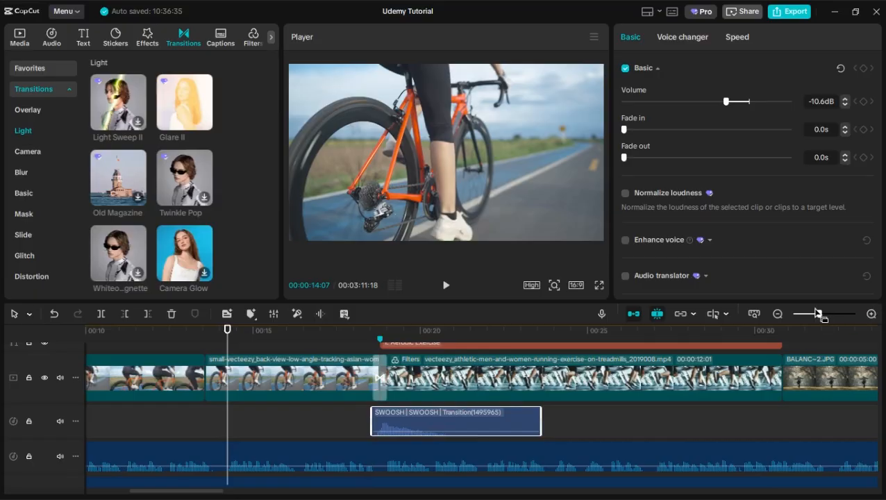
{"action": "left_click", "coordinate": [870, 314]}
{"action": "left_click", "coordinate": [871, 314]}
{"action": "scroll", "coordinate": [604, 409], "scroll_direction": "right", "scroll_amount": 3}
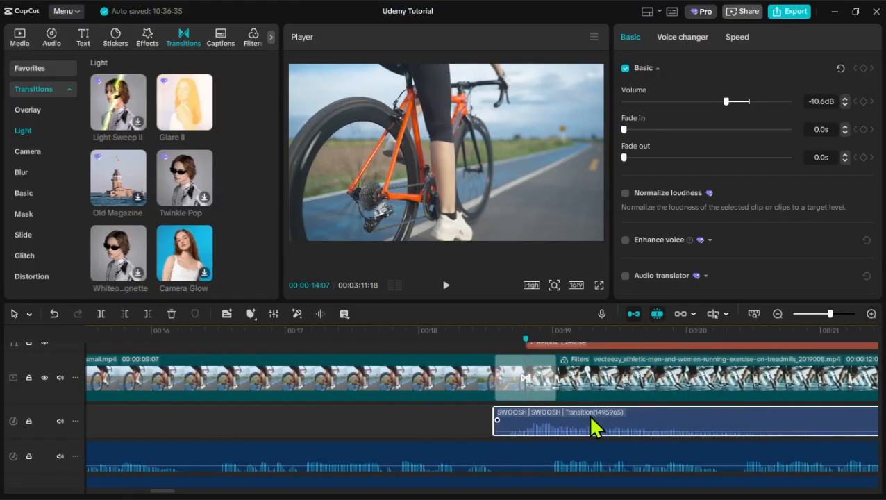
{"action": "scroll", "coordinate": [594, 425], "scroll_direction": "right", "scroll_amount": 3}
{"action": "mouse_move", "coordinate": [485, 420]}
{"action": "left_mouse_down"}
{"action": "mouse_move", "coordinate": [508, 420]}
{"action": "mouse_move", "coordinate": [480, 420]}
{"action": "left_mouse_up"}
{"action": "scroll", "coordinate": [301, 382], "scroll_direction": "right", "scroll_amount": 2}
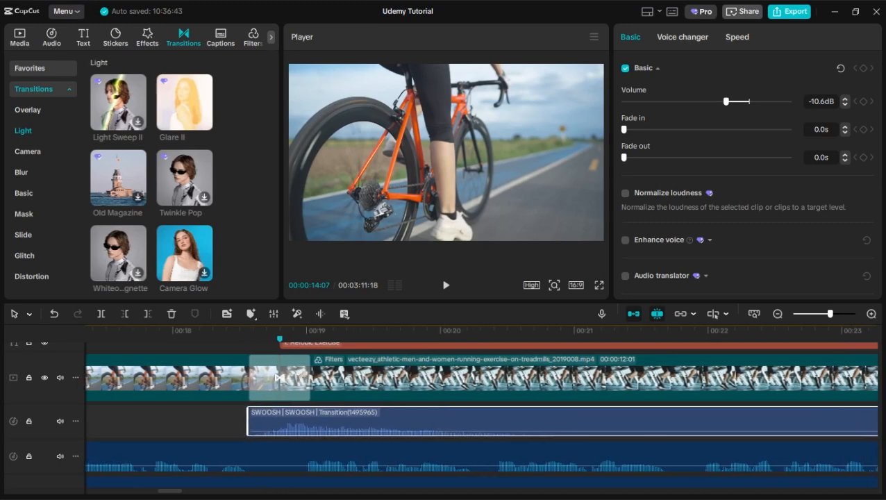
Play from about 00:00:13 through the Glare II transition to judge the swoosh with the music and narration
{"action": "left_click", "coordinate": [779, 315]}
{"action": "left_click", "coordinate": [779, 315]}
{"action": "scroll", "coordinate": [540, 397], "scroll_direction": "left", "scroll_amount": 7}
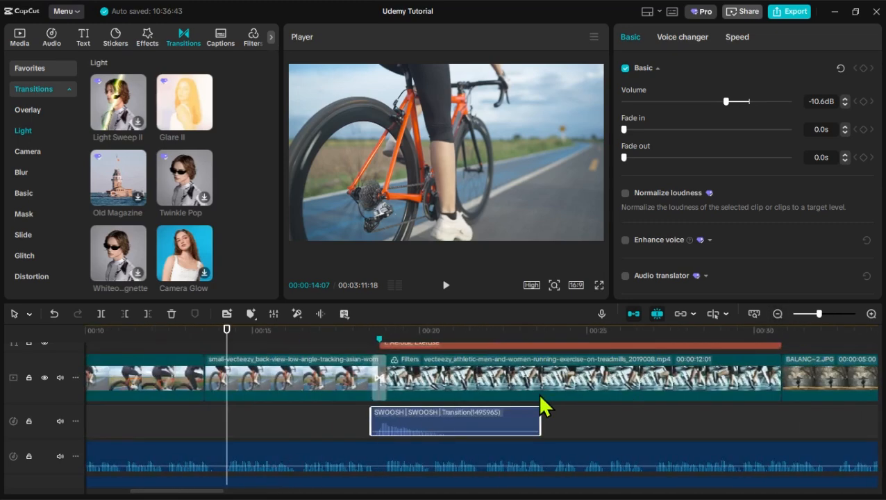
{"action": "scroll", "coordinate": [540, 406], "scroll_direction": "left", "scroll_amount": 3}
{"action": "left_click", "coordinate": [409, 331]}
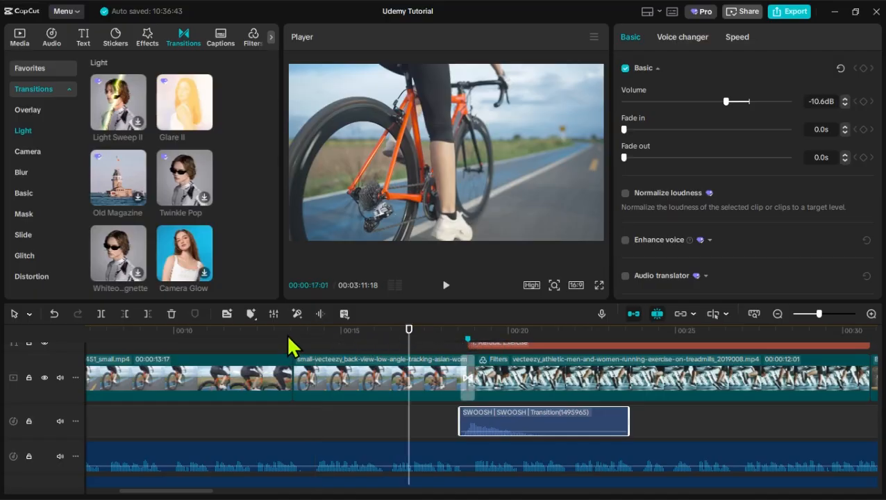
{"action": "left_click", "coordinate": [274, 332]}
{"action": "key", "text": "space"}
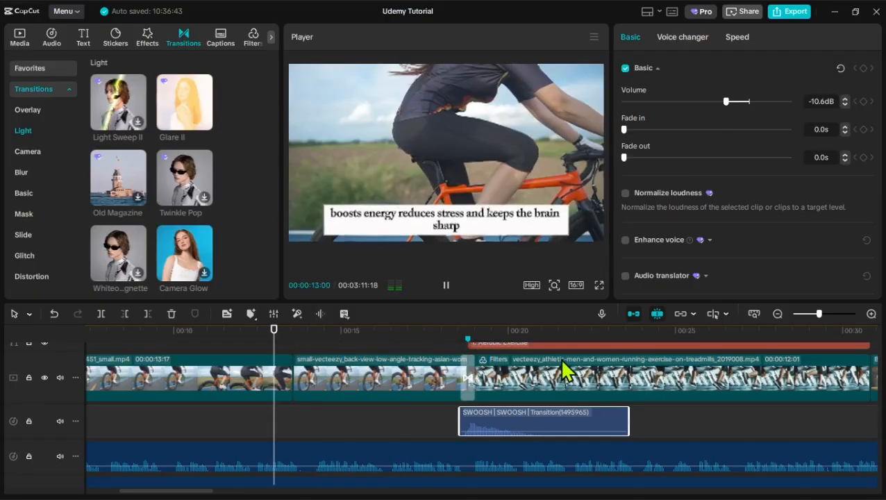
{"action": "scroll", "coordinate": [631, 425], "scroll_direction": "right", "scroll_amount": 4}
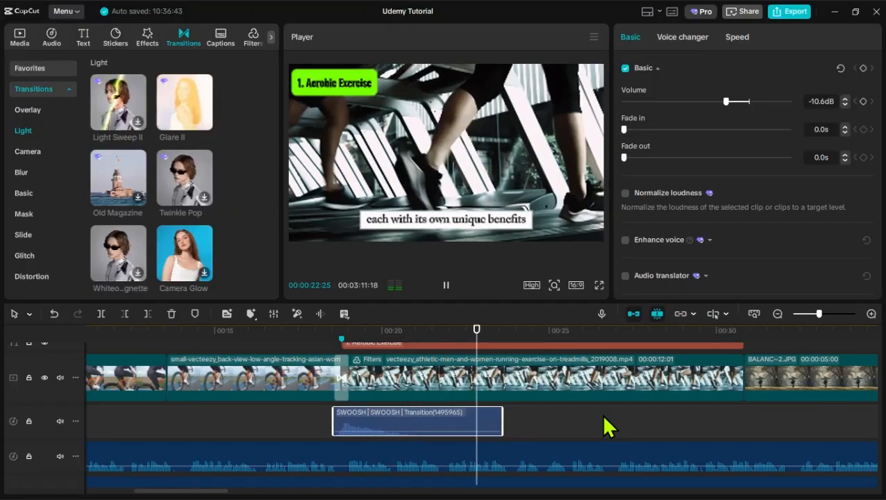
{"action": "key", "text": "space"}
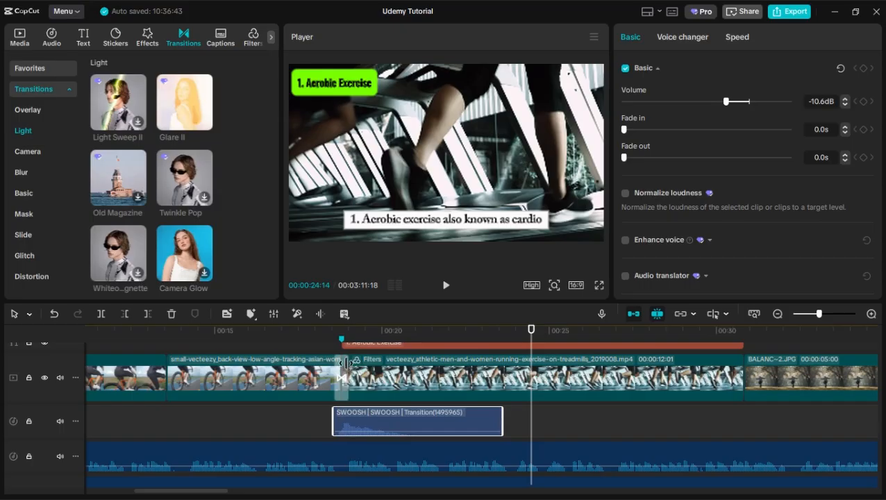
{"action": "scroll", "coordinate": [349, 427], "scroll_direction": "down", "scroll_amount": 2}
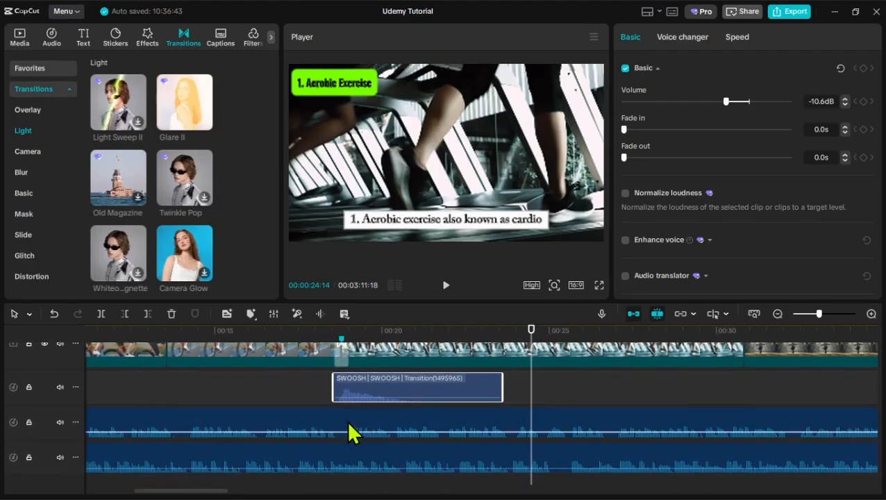
{"action": "scroll", "coordinate": [348, 425], "scroll_direction": "down", "scroll_amount": 1}
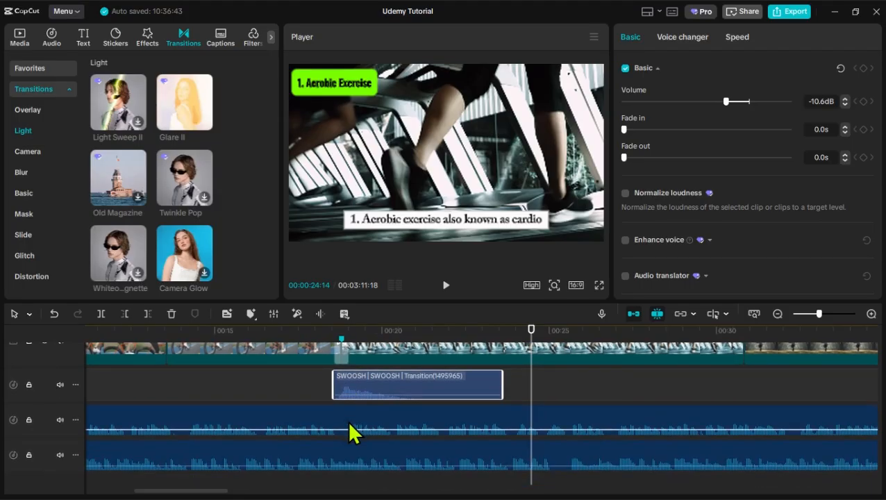